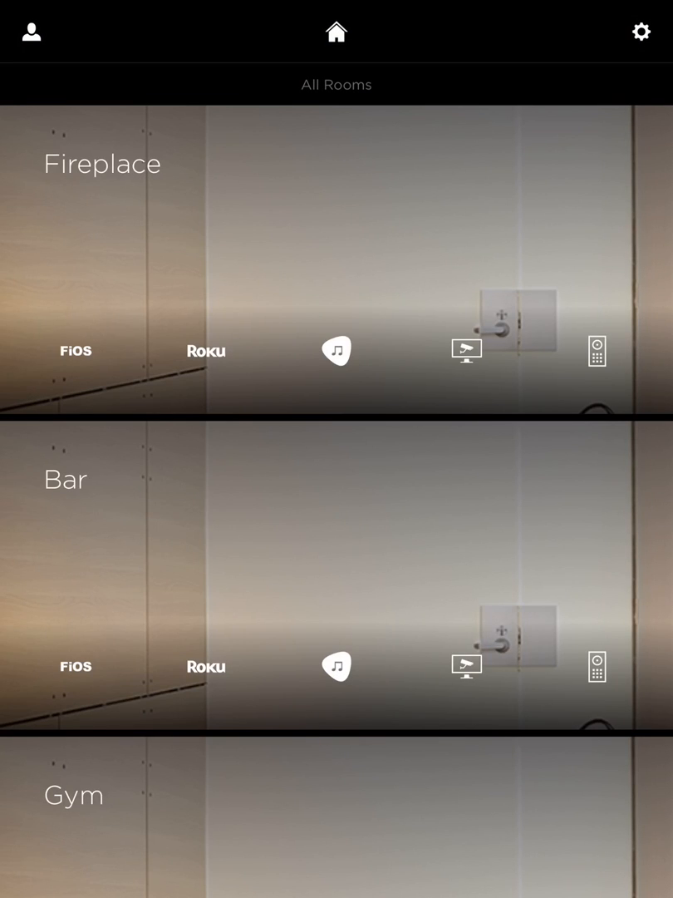
# - Reach the home's Notifications settings from the rooms list
pyautogui.click(31, 32)
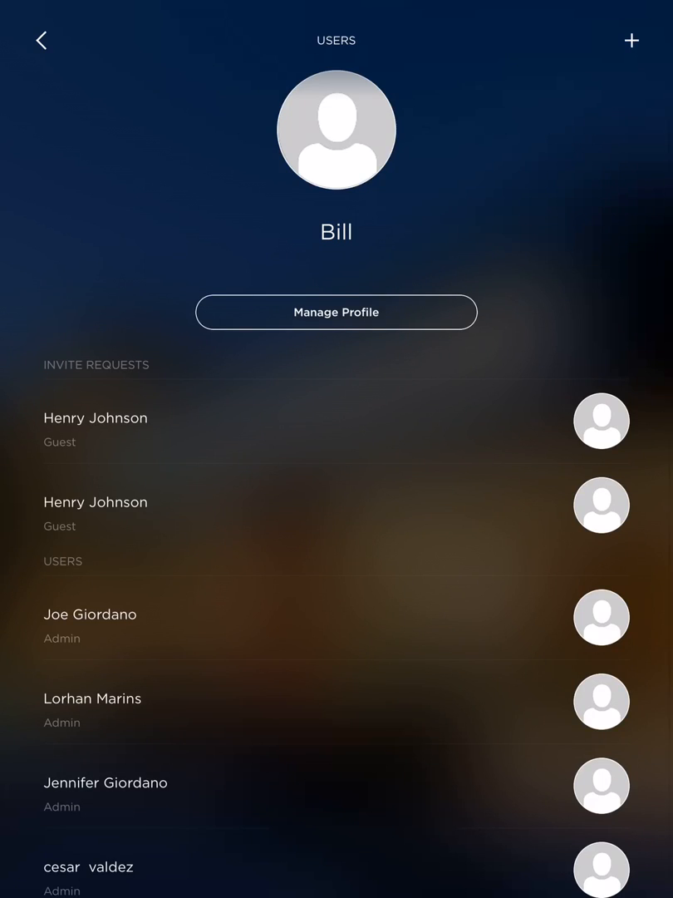
pyautogui.click(41, 40)
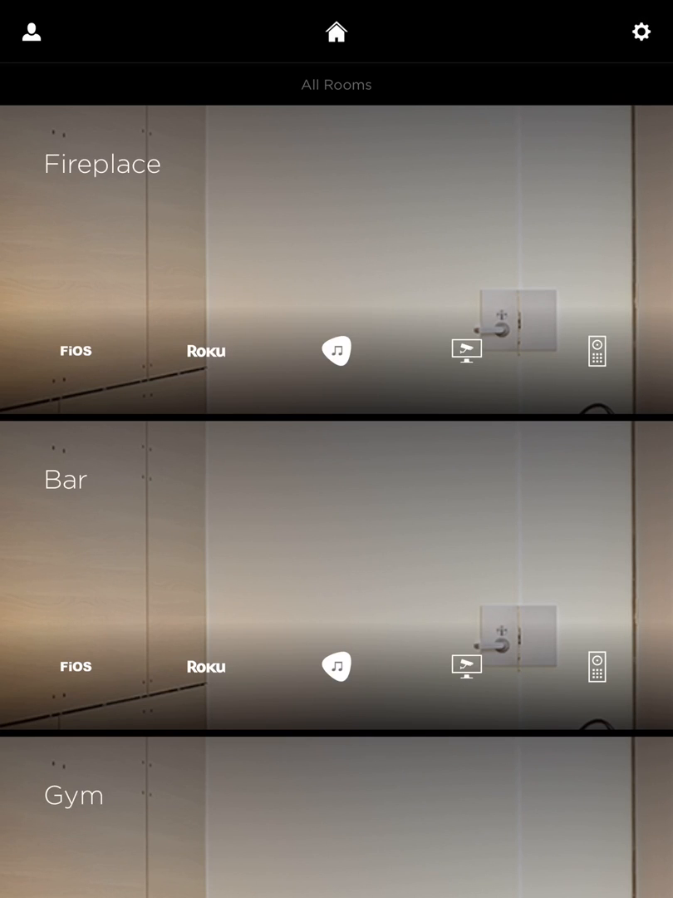
pyautogui.click(641, 32)
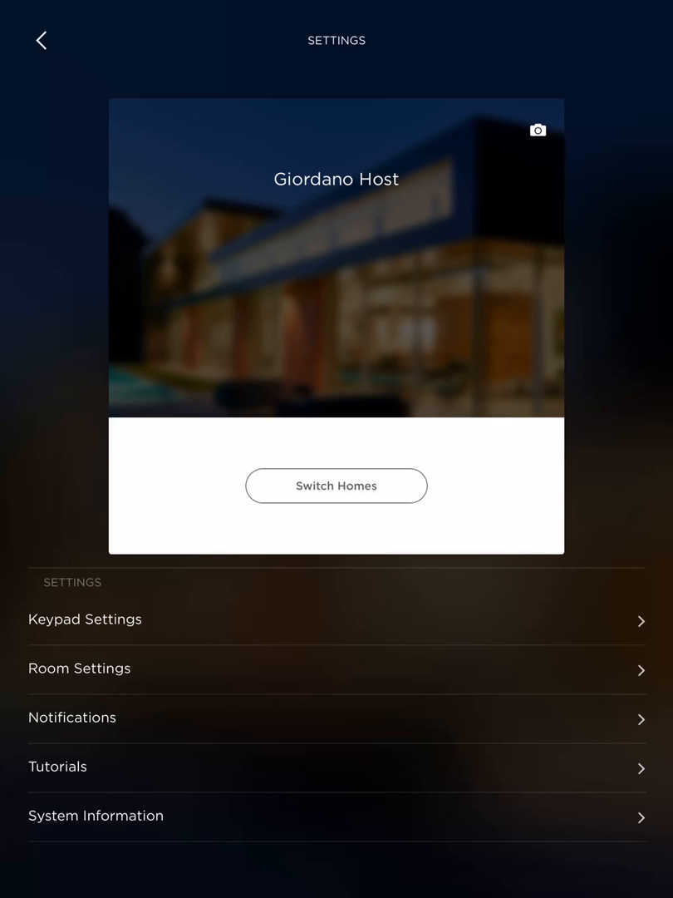
pyautogui.click(73, 717)
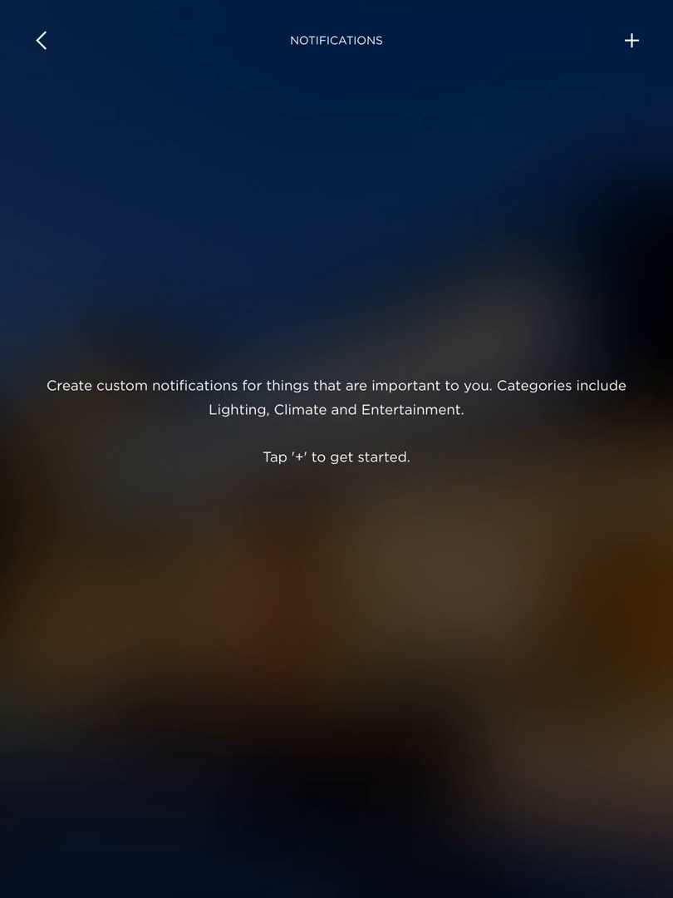
# - Start a new notification in the Entry category to list its trigger events
pyautogui.click(632, 39)
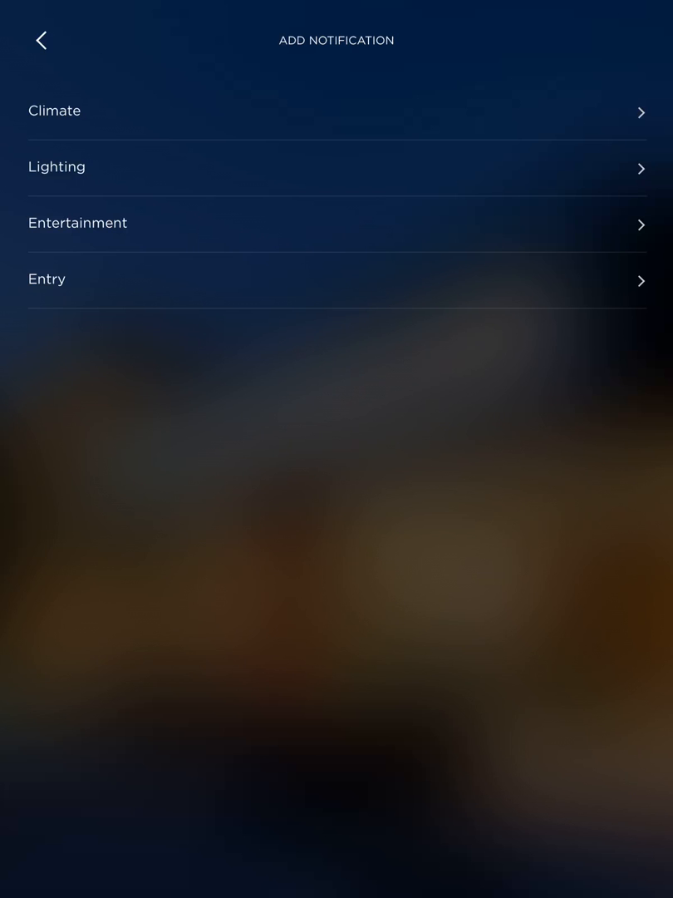
pyautogui.click(46, 279)
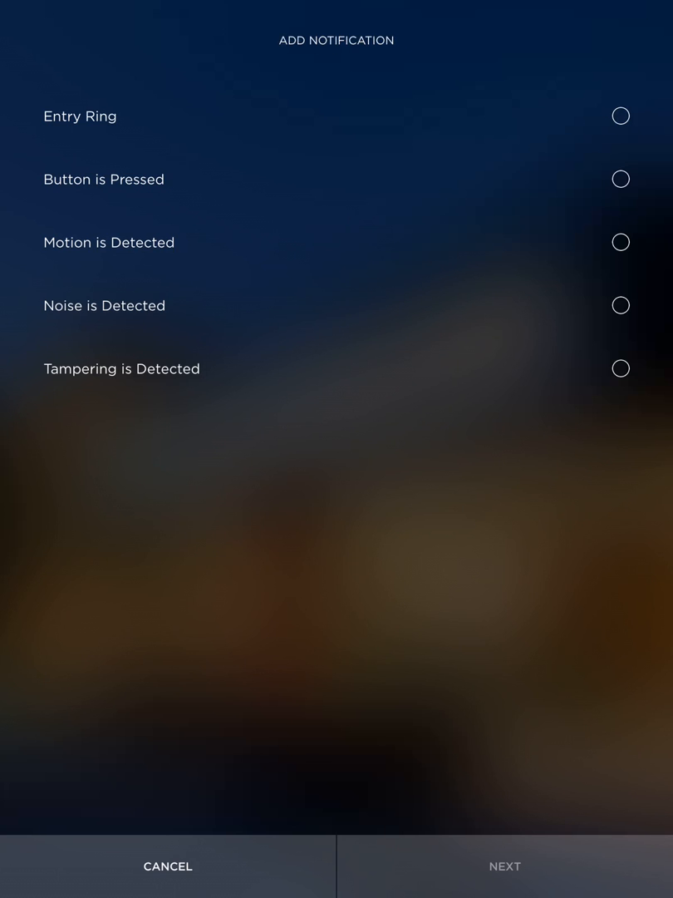
# - Select Entry Ring, then also Button is Pressed, Motion, Noise and Tampering is Detected
pyautogui.click(621, 115)
pyautogui.click(621, 178)
pyautogui.click(621, 242)
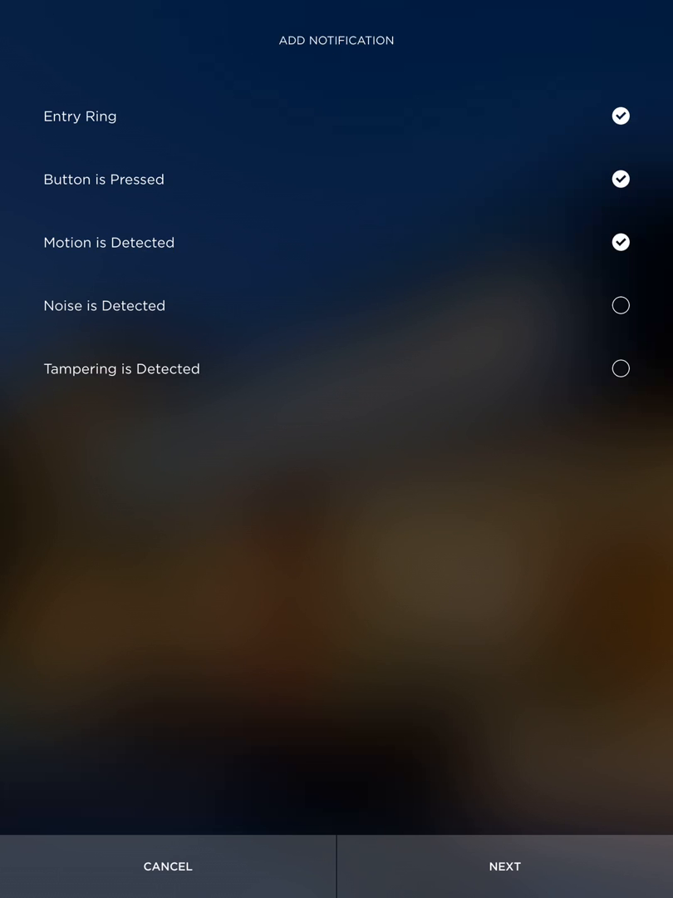
pyautogui.click(620, 305)
pyautogui.click(621, 368)
# - Deselect the four extra triggers, leaving only Entry Ring, and continue to the conditions
pyautogui.click(621, 369)
pyautogui.click(621, 305)
pyautogui.click(621, 242)
pyautogui.click(621, 179)
pyautogui.click(504, 867)
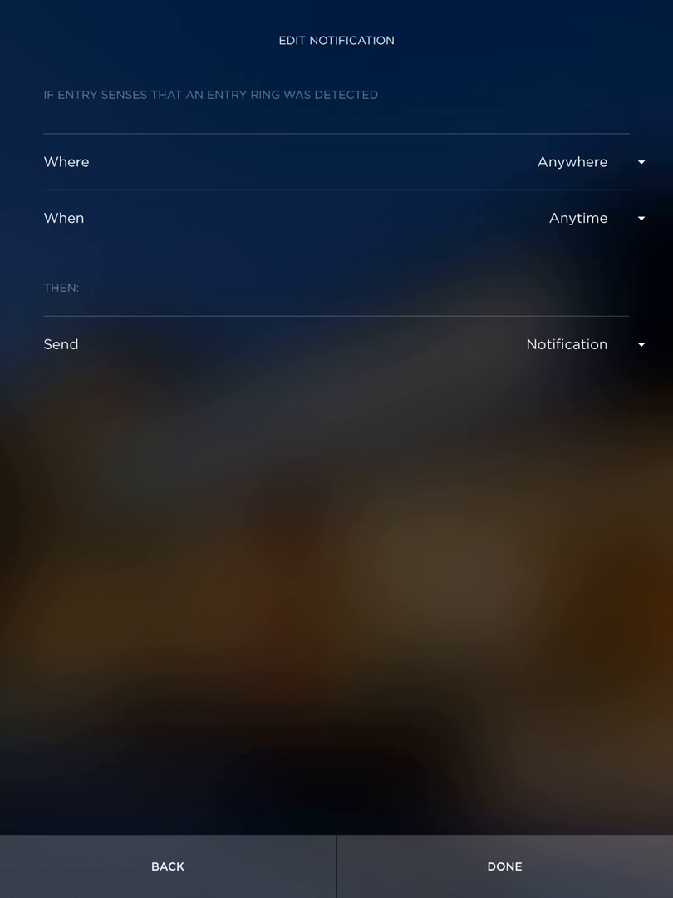
pyautogui.click(582, 344)
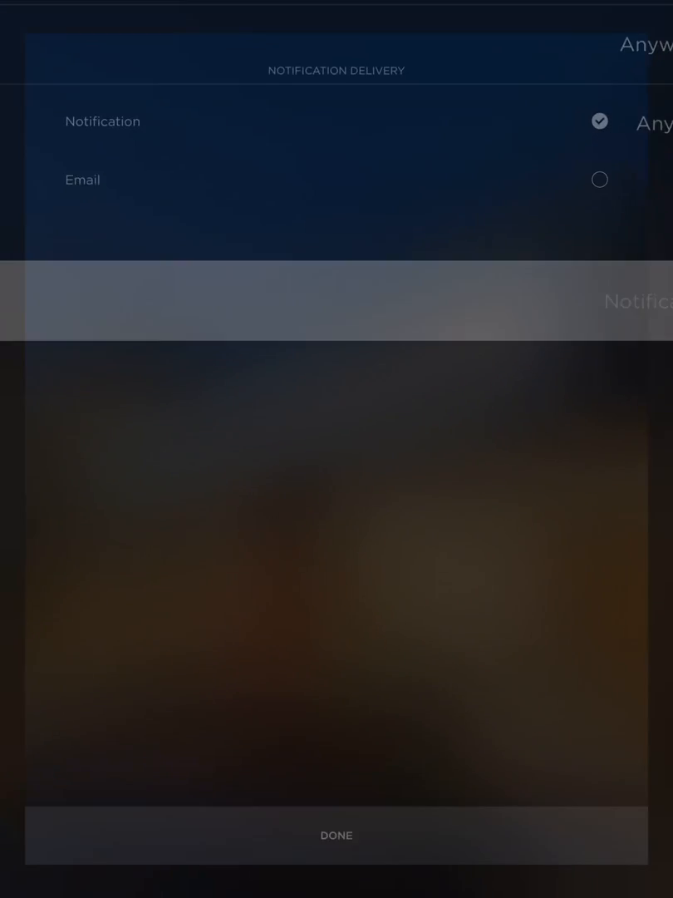